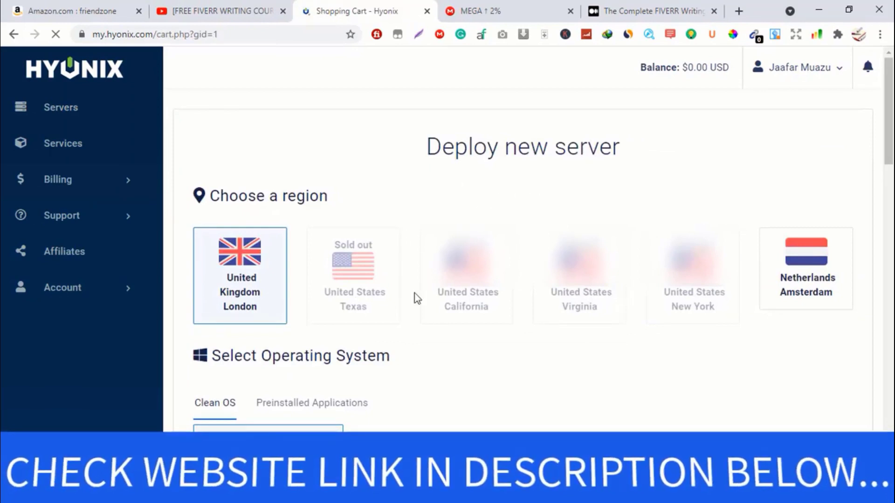
pyautogui.scroll(-1, 410, 308)
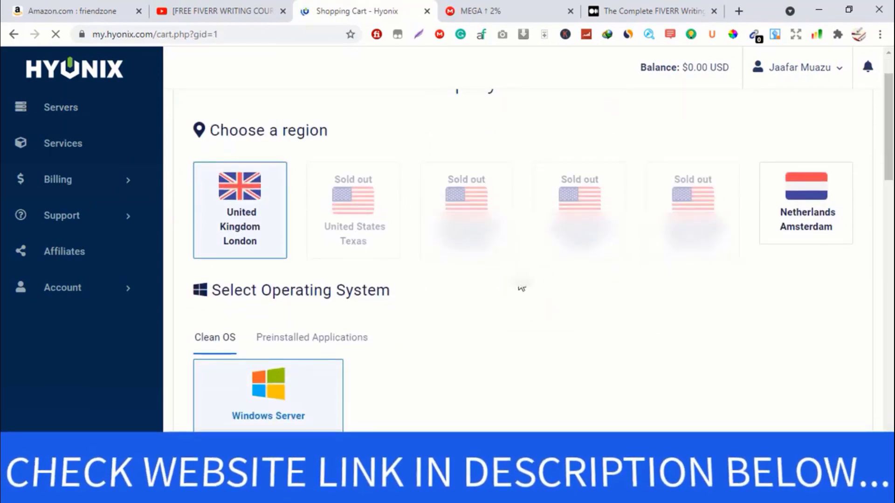
pyautogui.scroll(1, 519, 285)
pyautogui.scroll(-1, 534, 291)
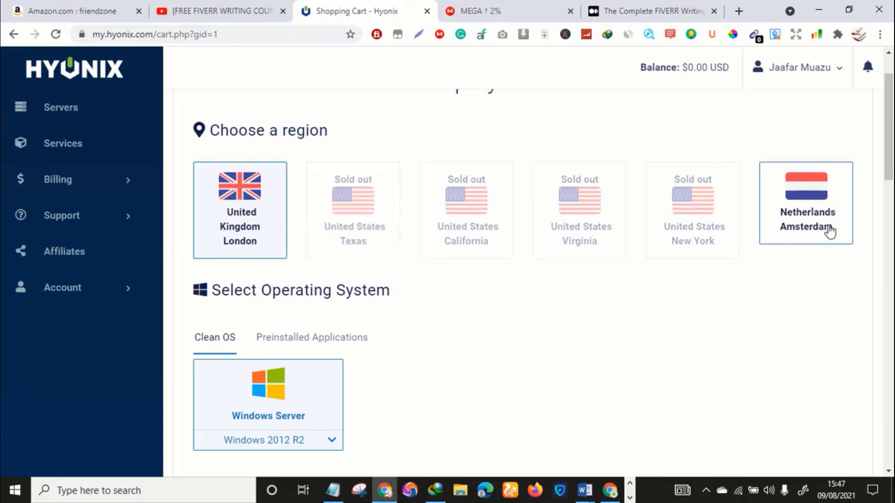
pyautogui.scroll(-4, 679, 288)
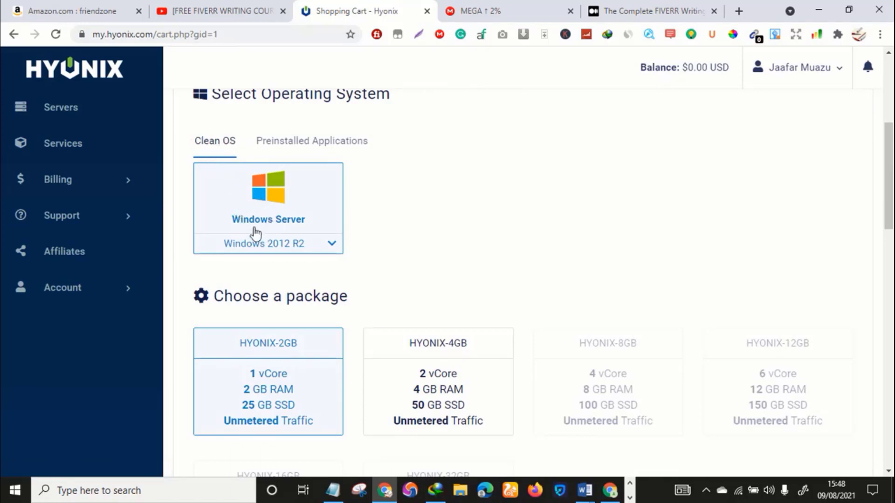
pyautogui.scroll(-4, 296, 214)
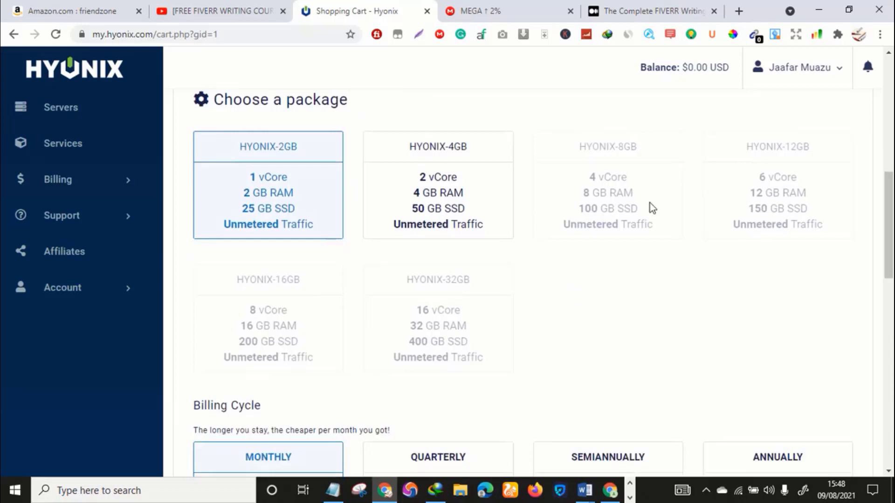
pyautogui.scroll(-1, 474, 212)
pyautogui.scroll(1, 457, 212)
pyautogui.scroll(-5, 332, 205)
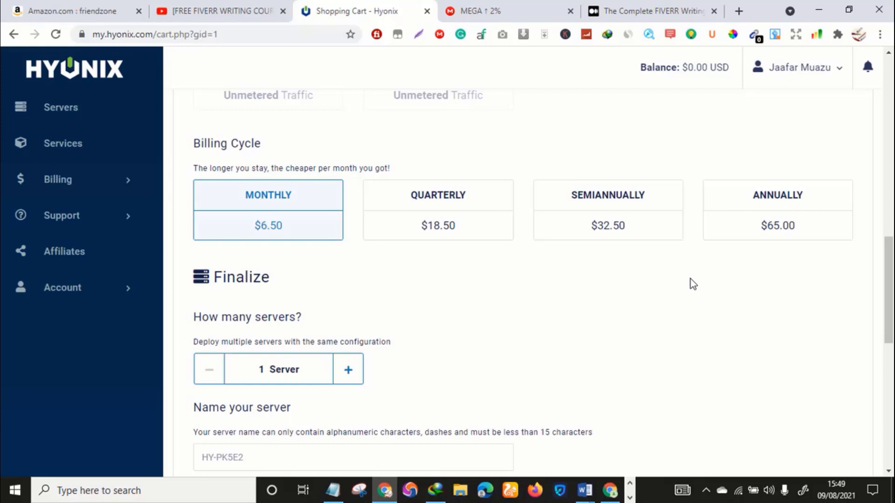
pyautogui.scroll(-3, 485, 322)
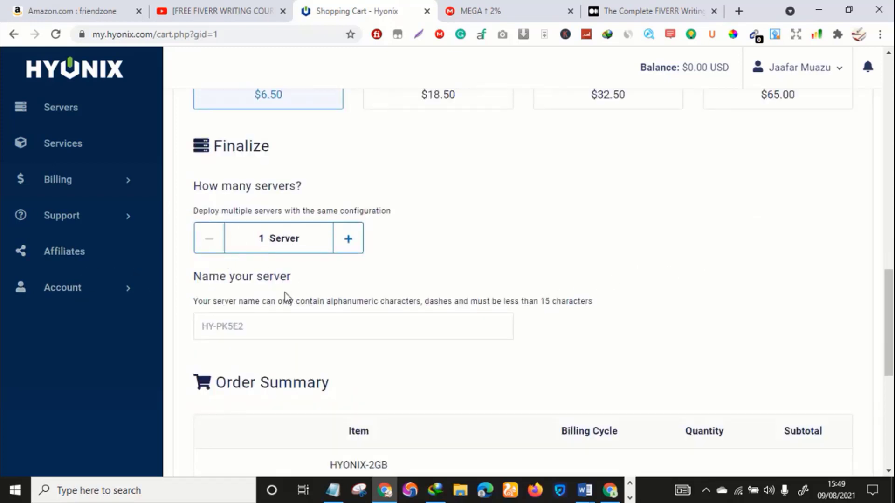
pyautogui.scroll(-3, 276, 401)
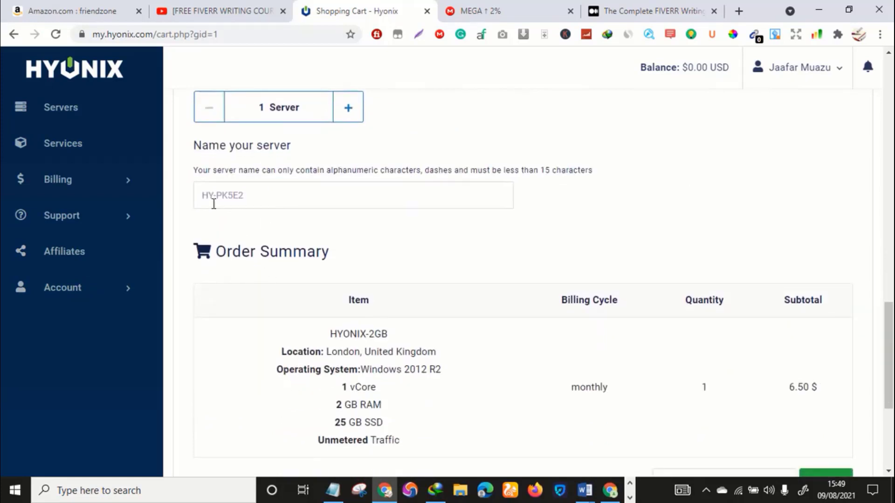
pyautogui.scroll(-2, 322, 303)
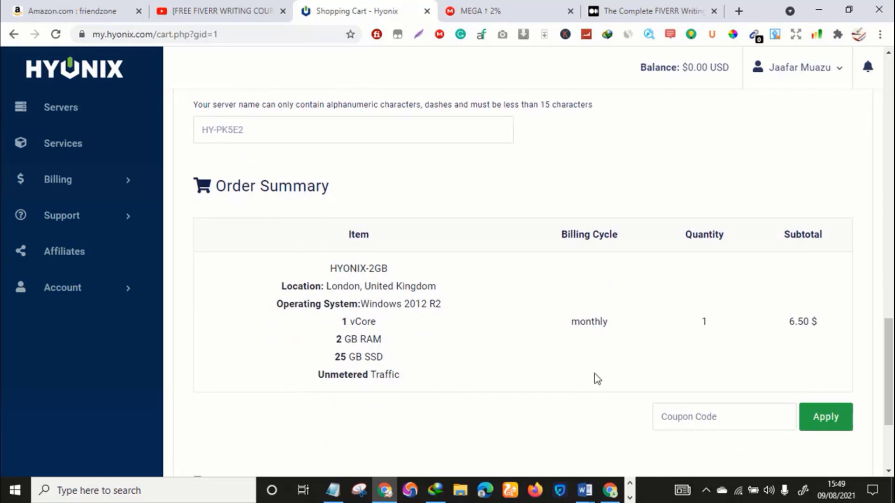
pyautogui.scroll(-2, 793, 326)
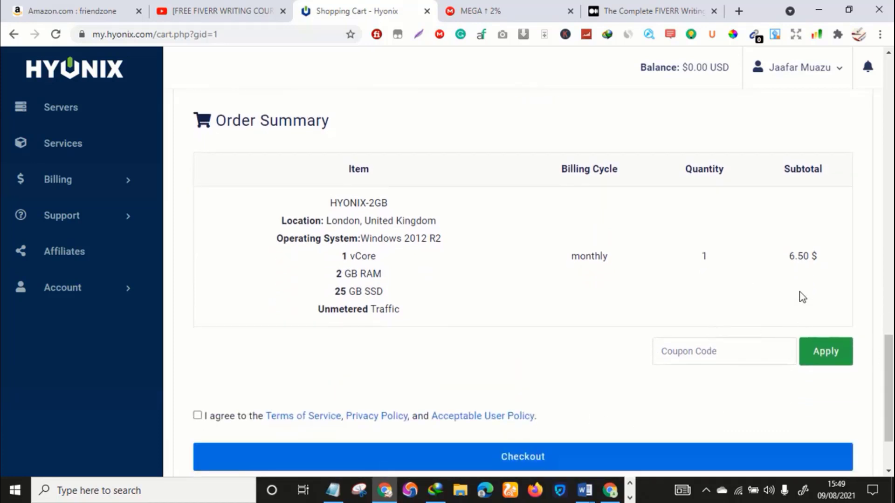
pyautogui.scroll(7, 450, 276)
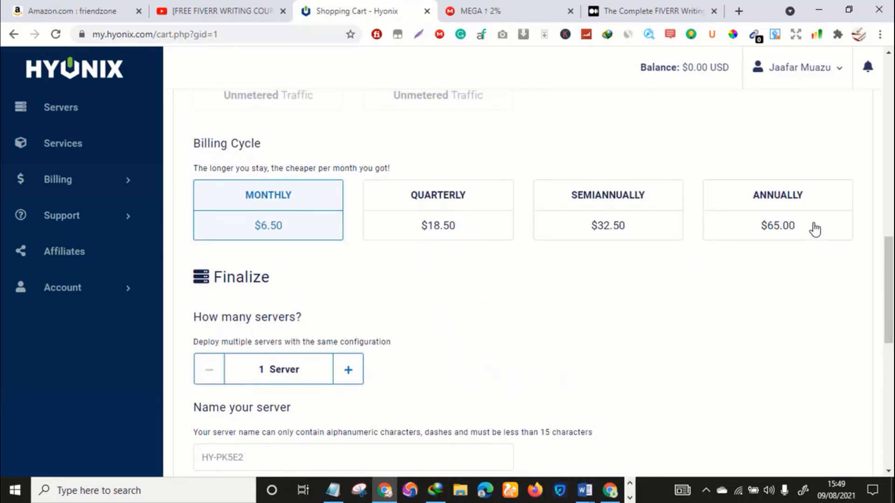
pyautogui.scroll(-1, 694, 347)
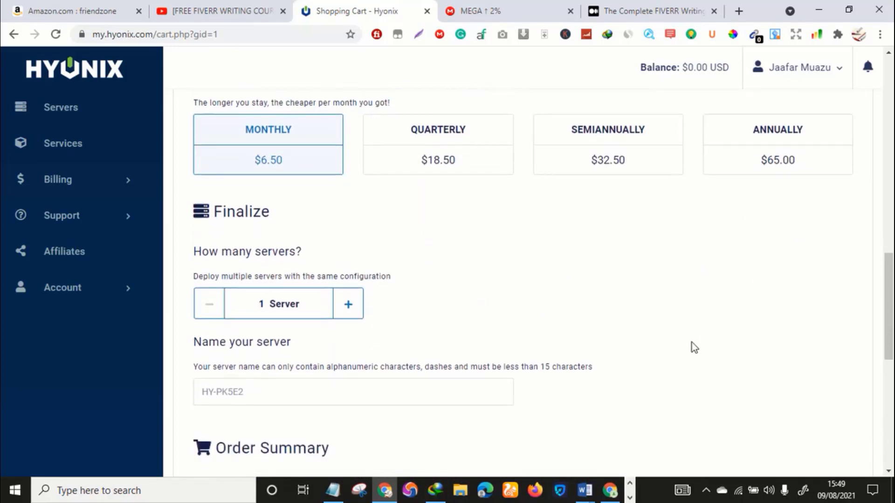
pyautogui.scroll(-6, 697, 335)
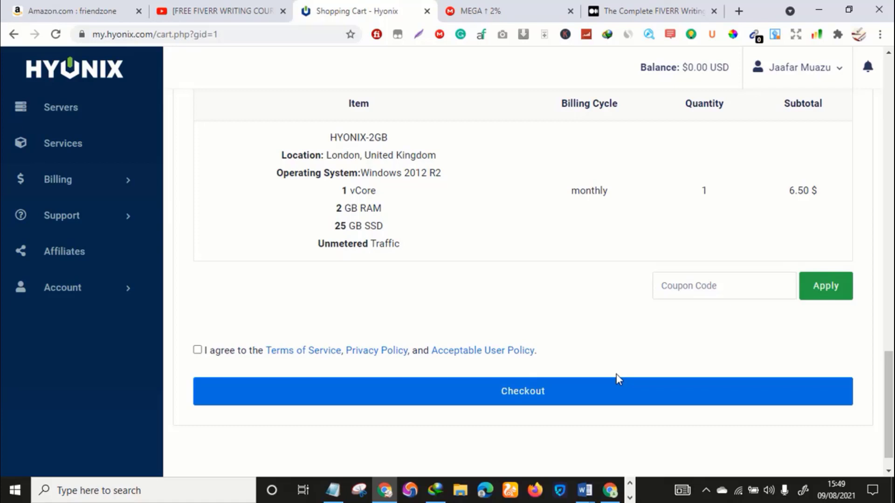
pyautogui.scroll(8, 622, 373)
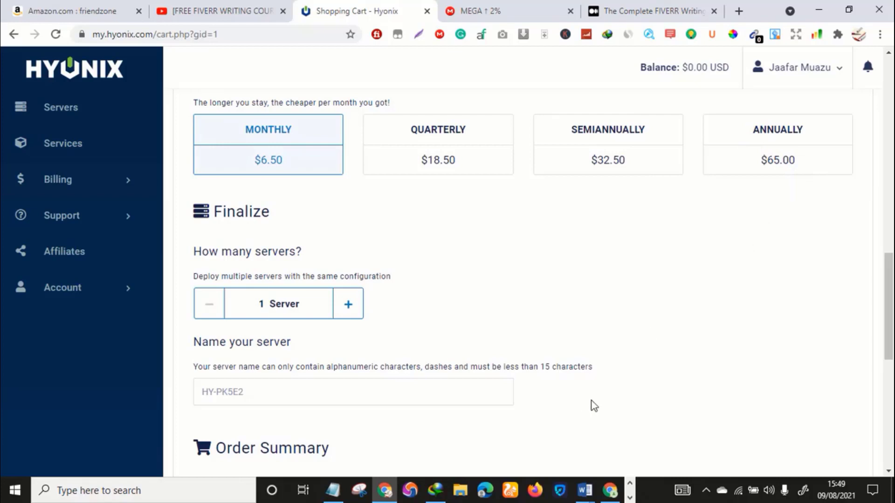
pyautogui.scroll(-7, 594, 391)
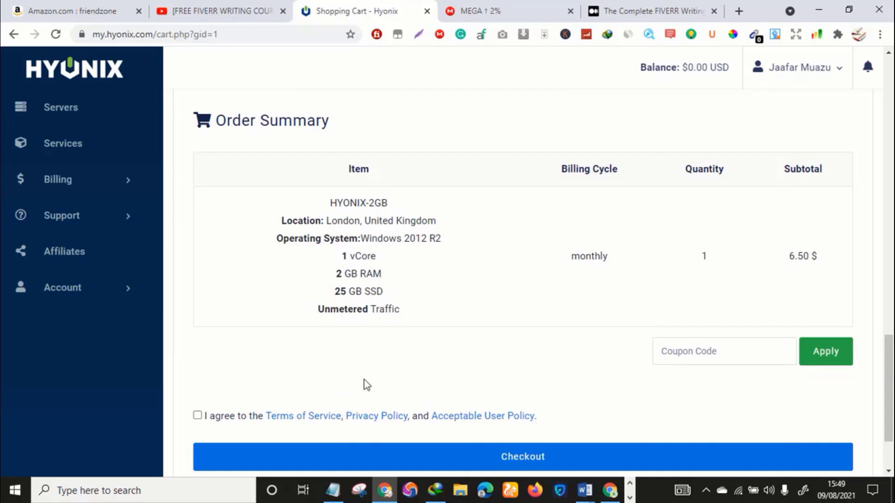
# Open the HY-8HP7K server's Overview page, showing London node UK-LON-17, 1 vCore and 2048 MB RAM
pyautogui.click(629, 498)
pyautogui.click(401, 490)
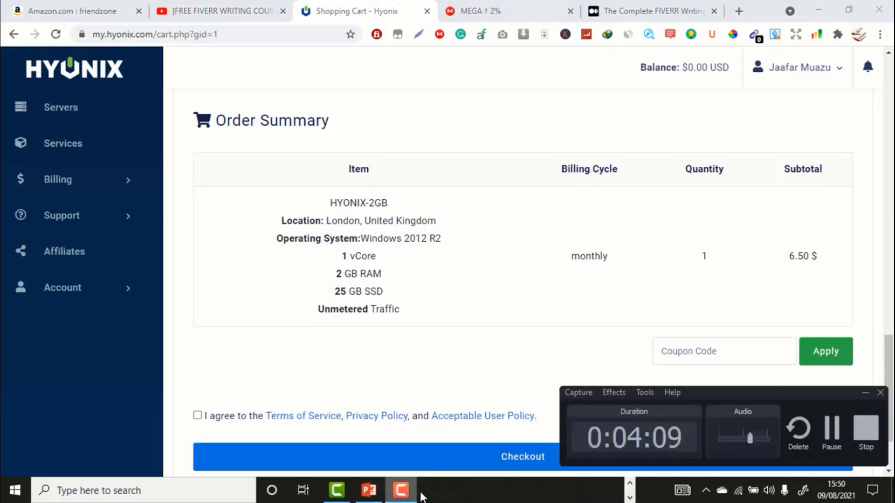
pyautogui.click(831, 425)
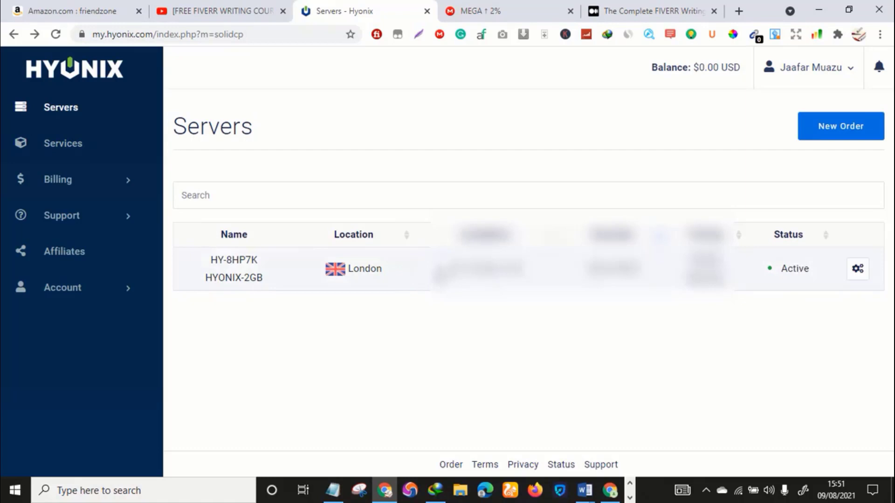
pyautogui.click(425, 272)
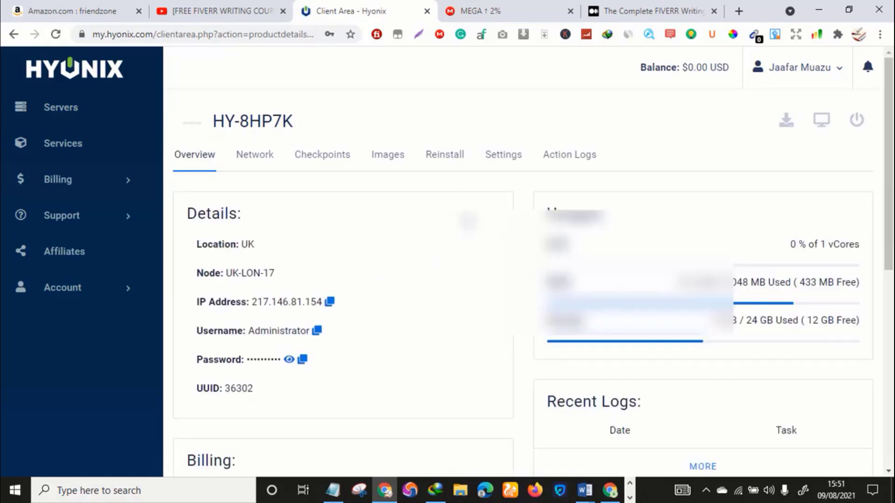
pyautogui.scroll(-3, 285, 202)
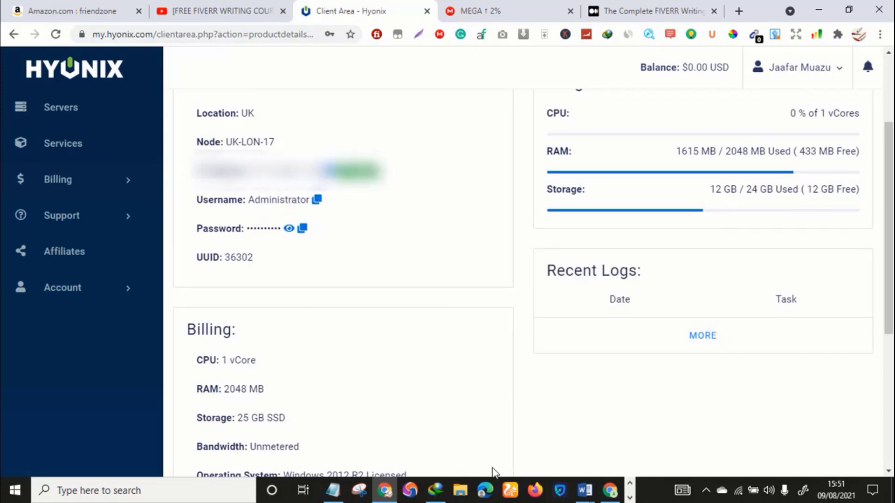
# Launch Remote Desktop Connection, paste 217.146.81.154 as the computer and connect to the VPS
pyautogui.click(254, 495)
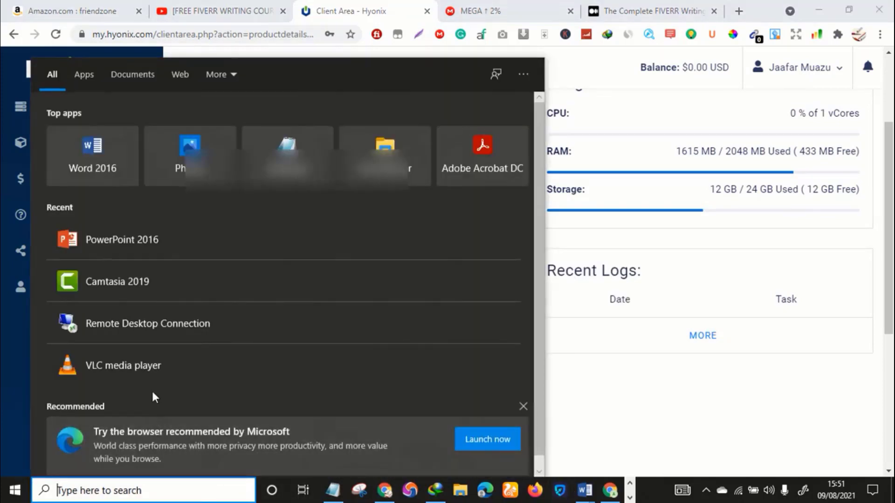
pyautogui.click(153, 332)
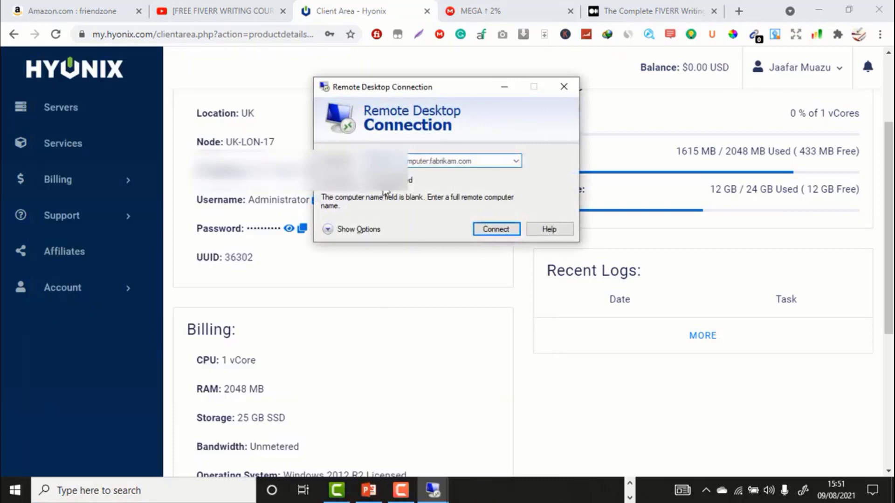
pyautogui.rightClick(392, 161)
pyautogui.click(326, 227)
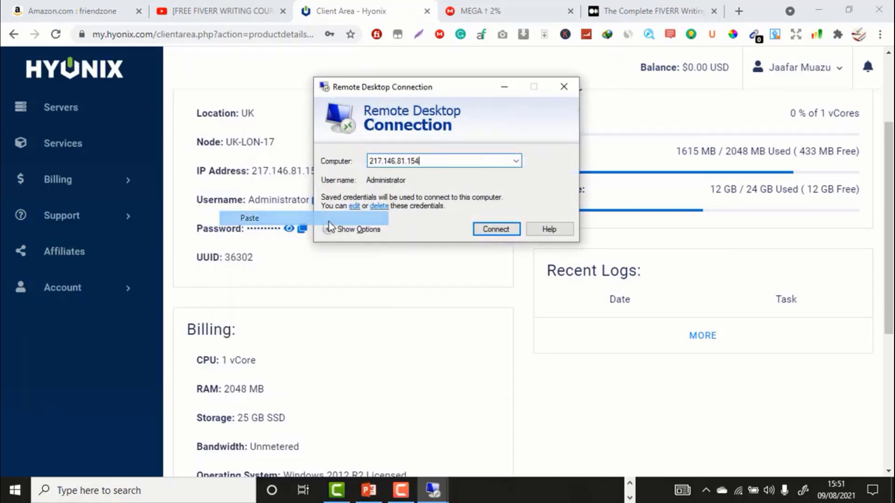
pyautogui.click(492, 229)
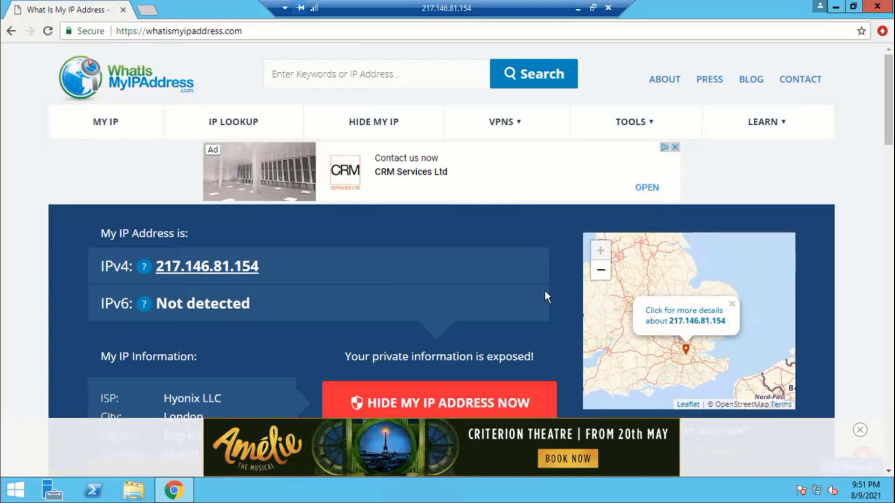
# Minimize the remote Chrome window and refresh the Windows Server desktop twice
pyautogui.scroll(-3, 544, 290)
pyautogui.scroll(3, 418, 277)
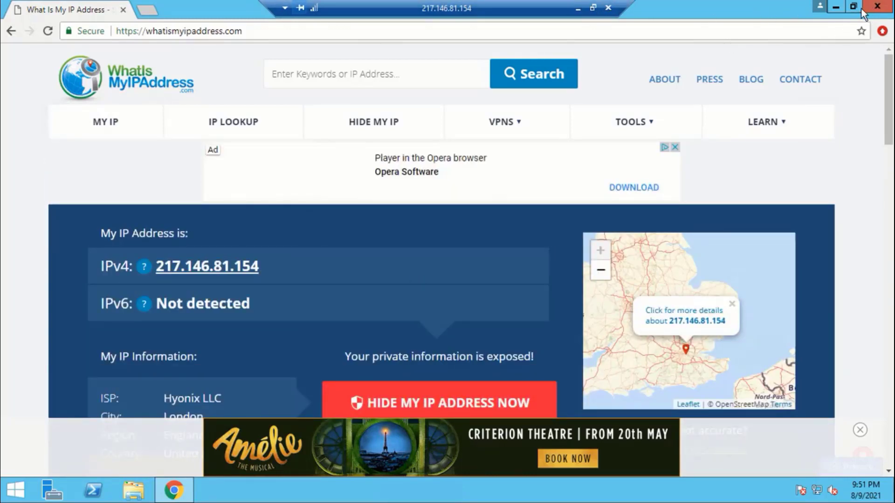
pyautogui.click(838, 13)
pyautogui.rightClick(344, 142)
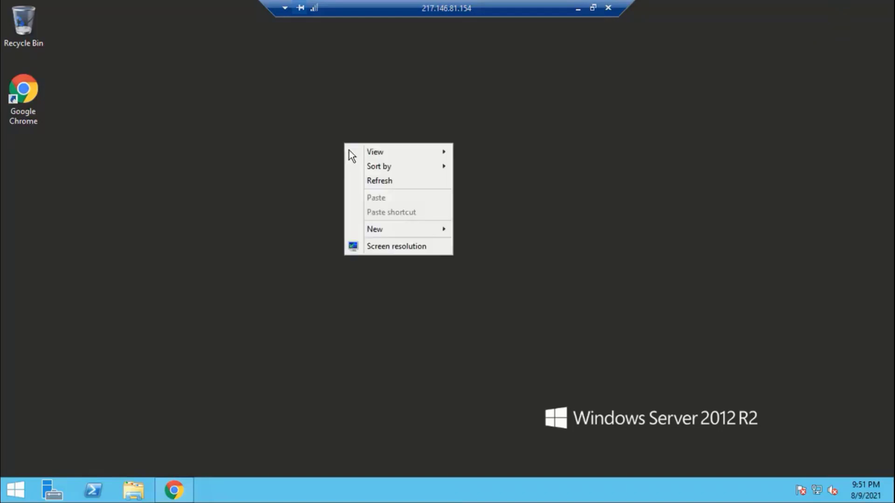
pyautogui.click(389, 181)
pyautogui.rightClick(326, 85)
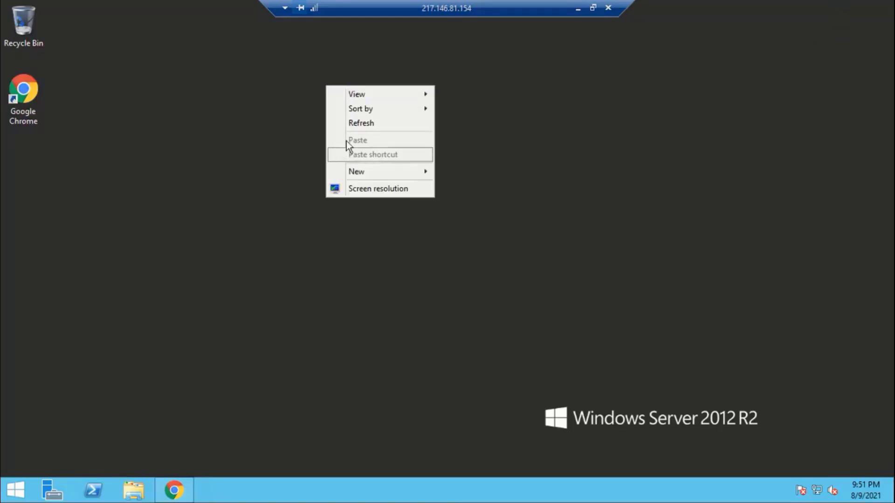
pyautogui.click(378, 126)
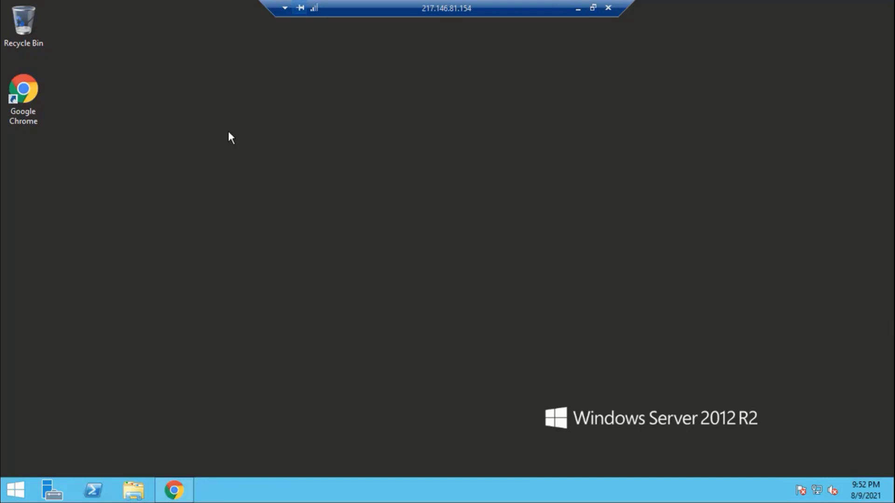
pyautogui.rightClick(250, 160)
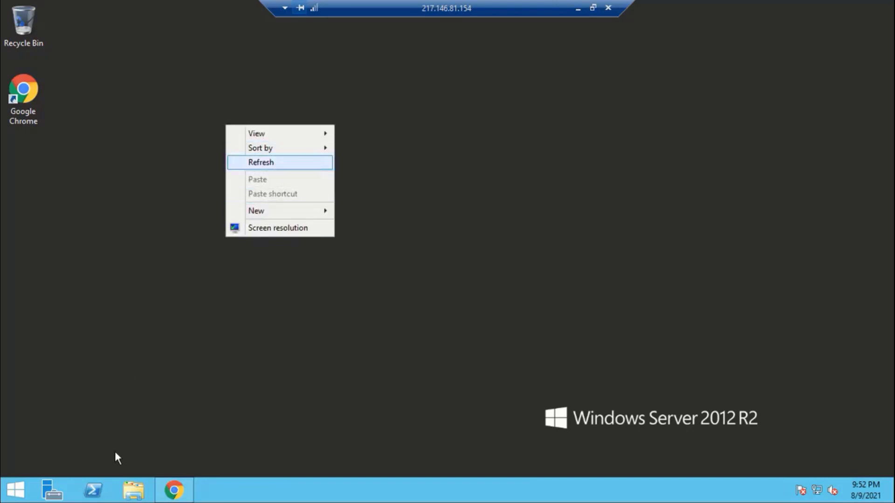
pyautogui.click(133, 492)
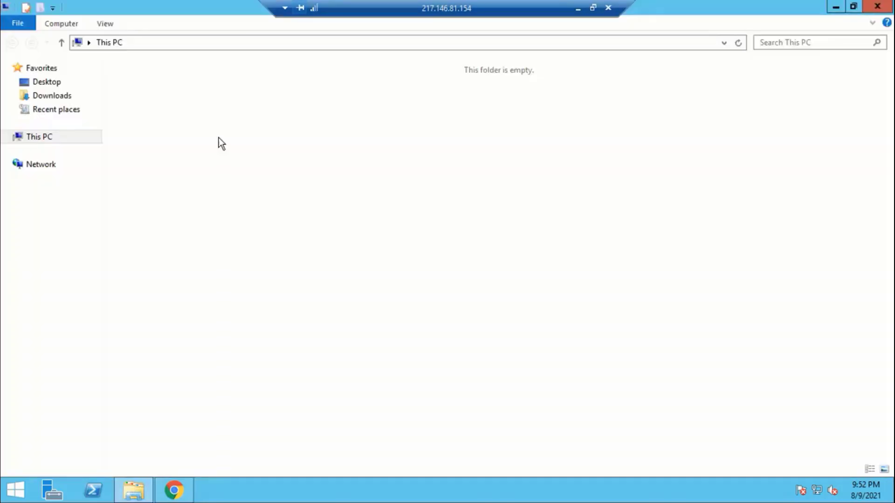
pyautogui.rightClick(476, 198)
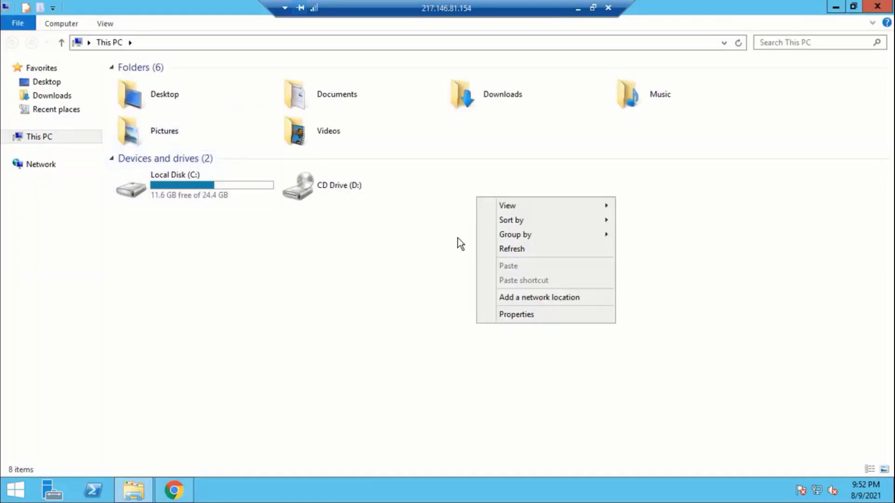
pyautogui.click(509, 250)
pyautogui.rightClick(442, 199)
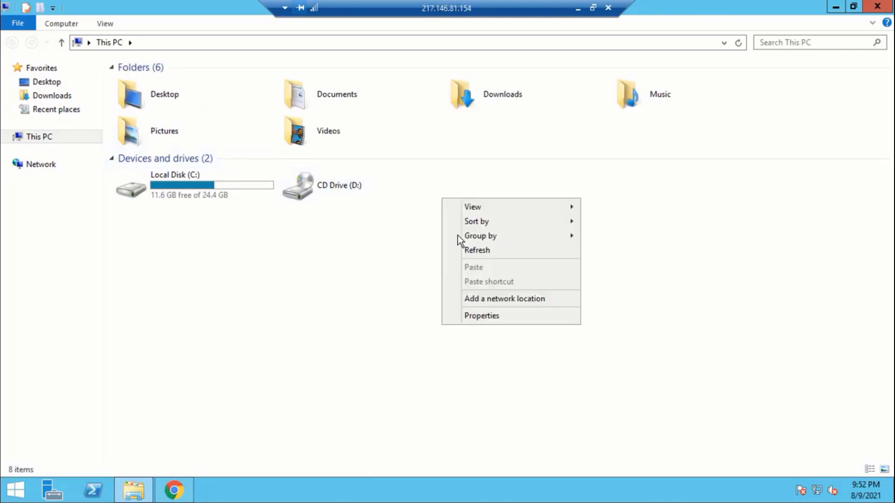
pyautogui.click(503, 316)
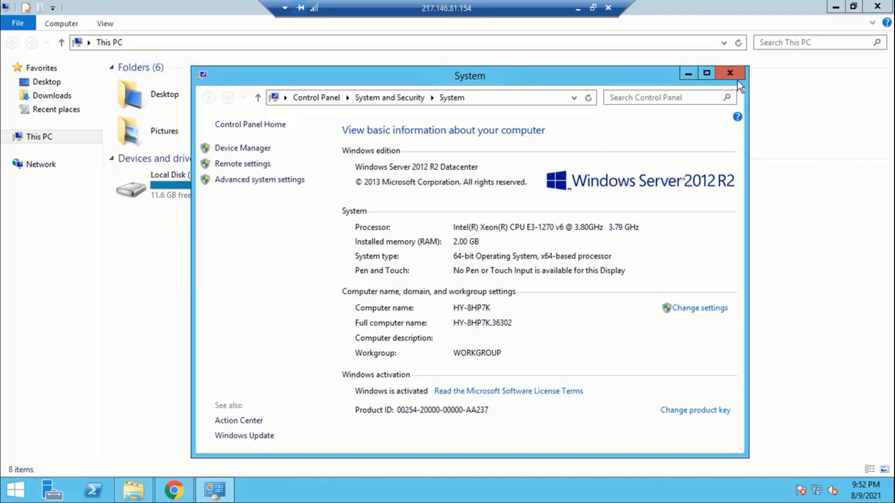
pyautogui.click(724, 77)
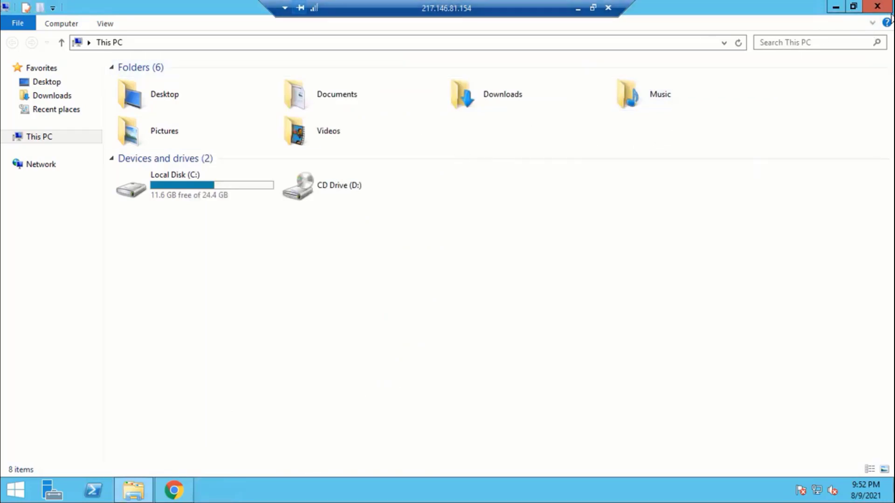
# Close This PC, restore Chrome and load youtube.com in a new tab
pyautogui.click(877, 7)
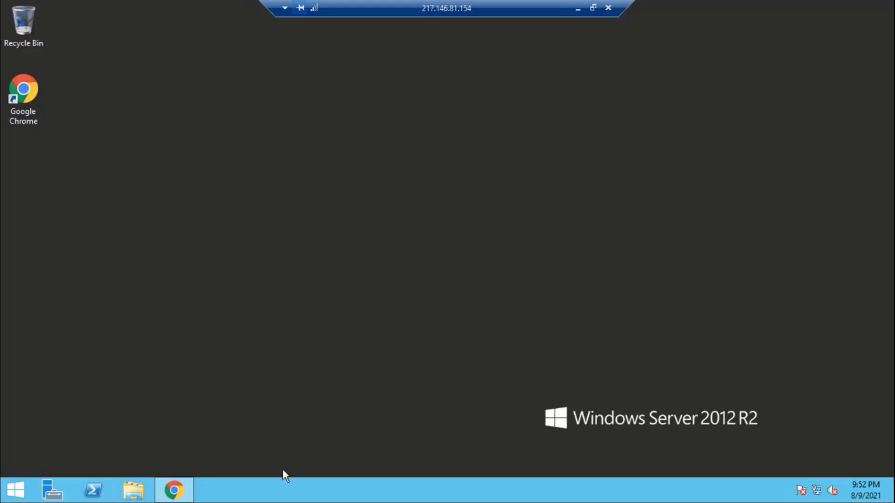
pyautogui.click(174, 491)
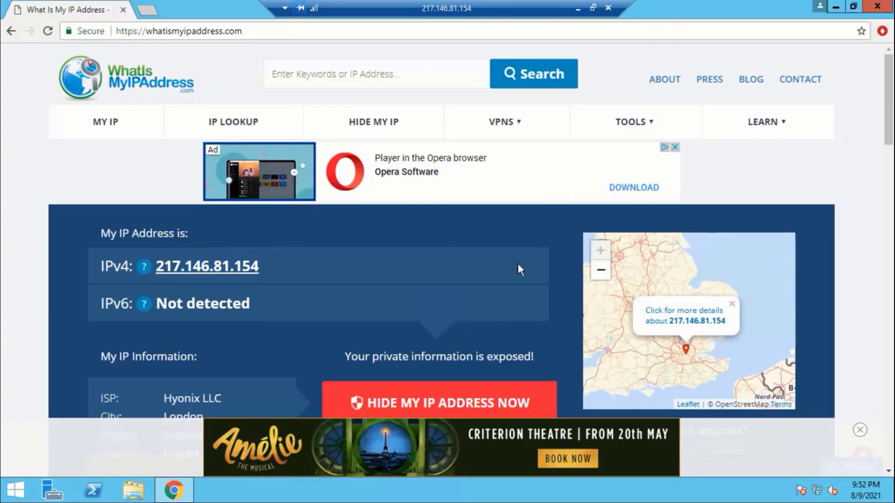
pyautogui.click(152, 10)
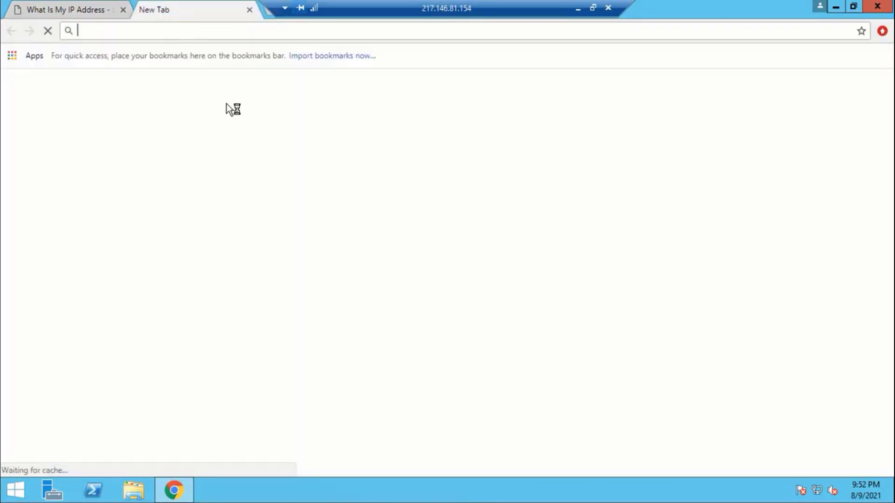
pyautogui.write('Youtube')
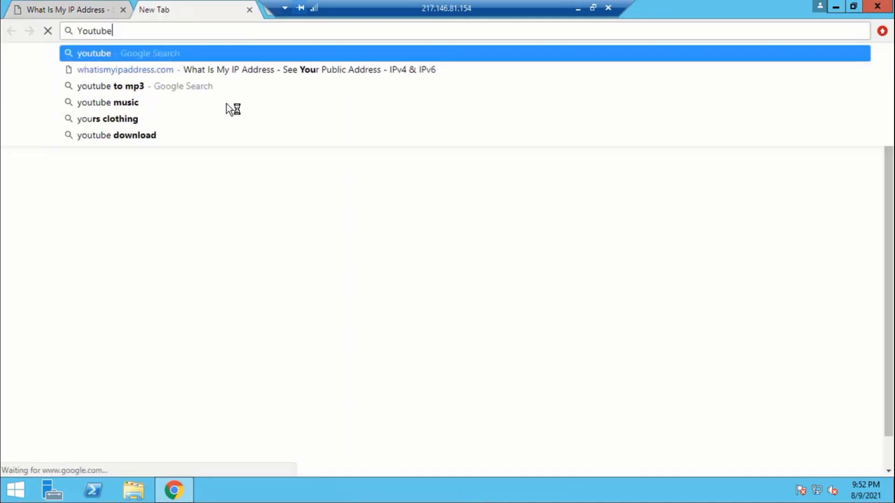
pyautogui.write('.co')
pyautogui.press('Return')
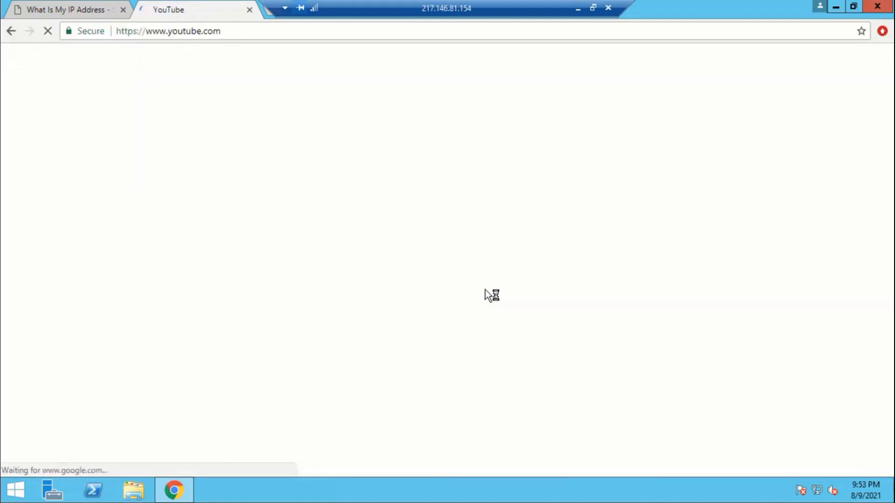
# Close the What Is My IP Address tab and start another new tab
pyautogui.click(99, 9)
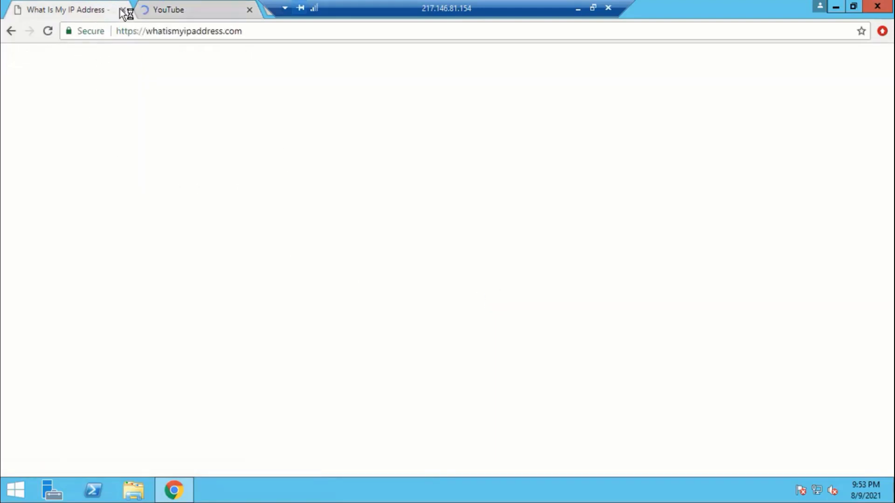
pyautogui.hotkey('ctrl', 'w')
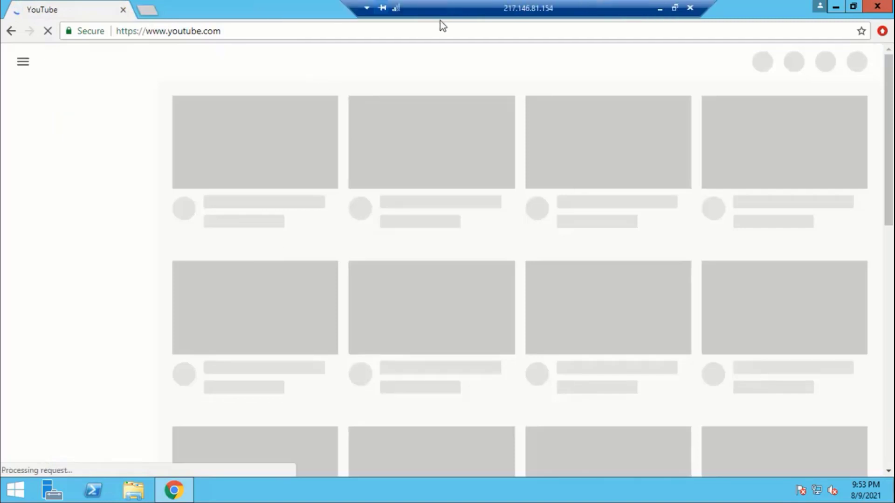
pyautogui.scroll(-1, 394, 309)
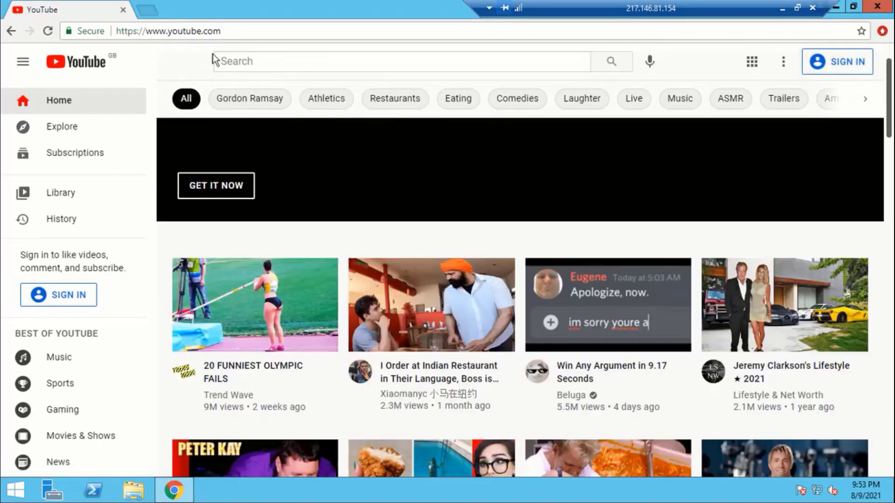
pyautogui.hotkey('ctrl', 't')
# Load clickbank.com in the new tab and fiverr.com in another tab
pyautogui.write('Click')
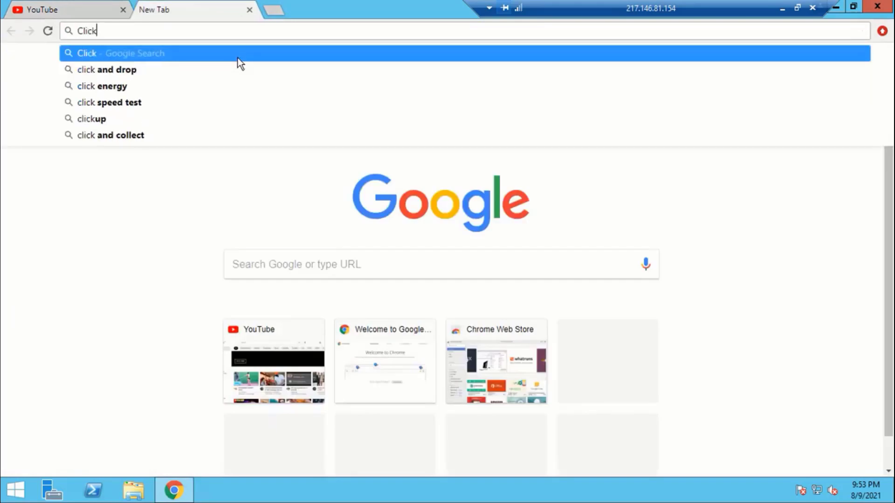
pyautogui.write('bank.')
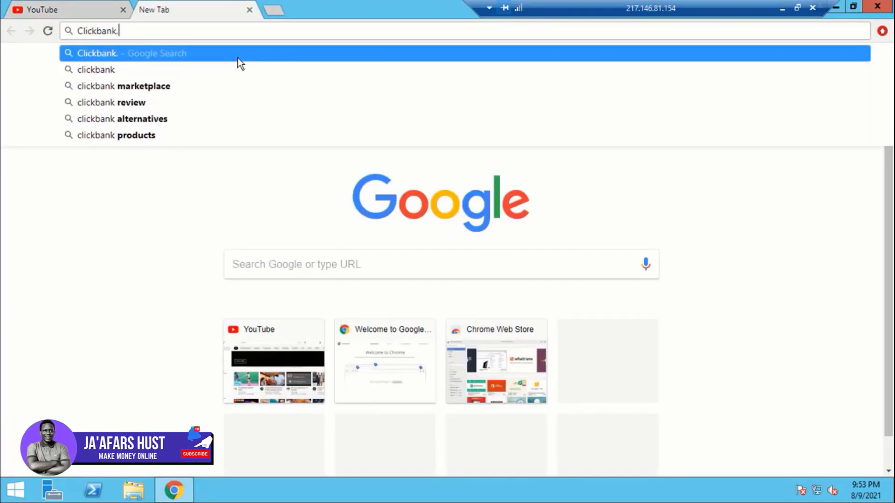
pyautogui.write('com')
pyautogui.press('Return')
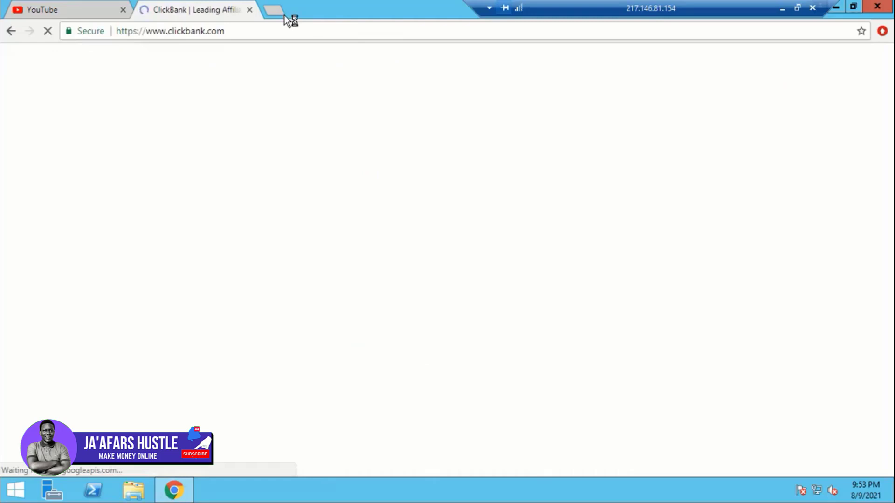
pyautogui.click(284, 15)
pyautogui.write('Fui')
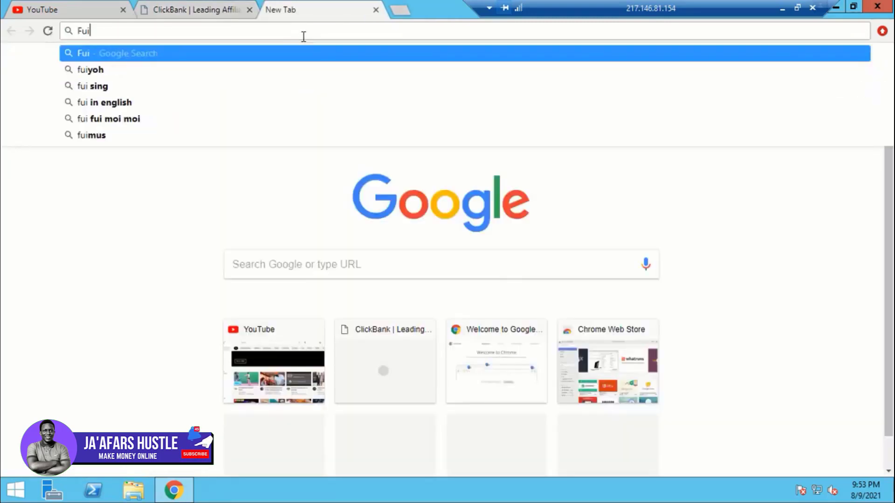
pyautogui.write('ver')
pyautogui.press('BackSpace')
pyautogui.press('BackSpace')
pyautogui.press('BackSpace')
pyautogui.press('BackSpace')
pyautogui.press('BackSpace')
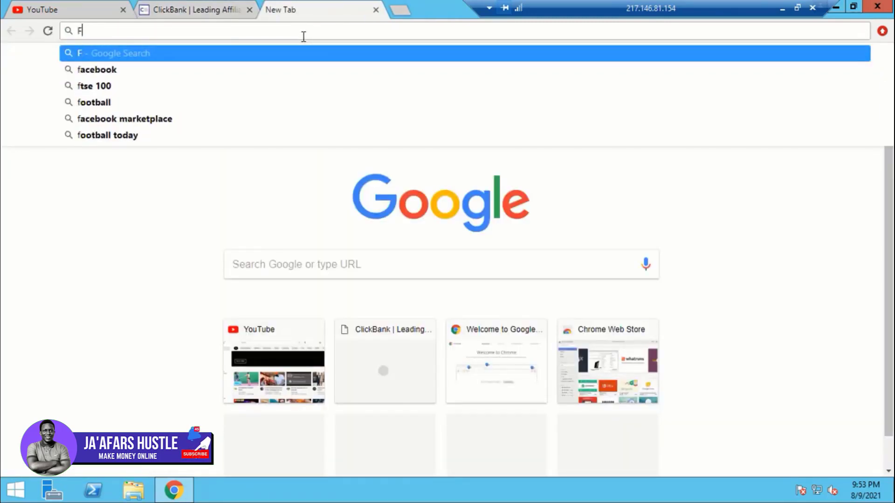
pyautogui.write('iverr.c')
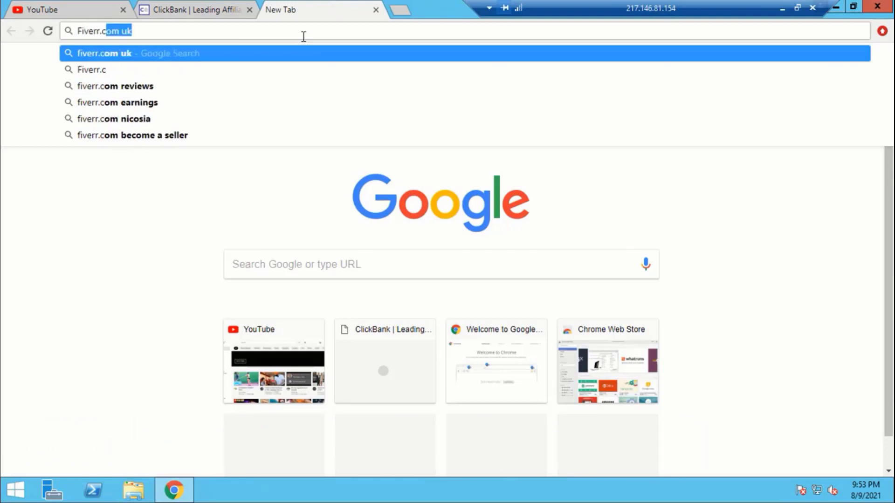
pyautogui.write('om')
pyautogui.press('Return')
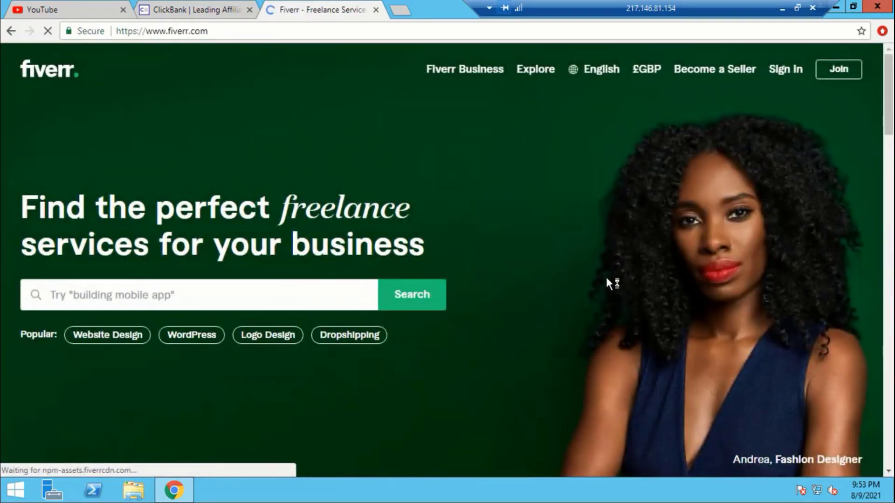
# Switch back to the ClickBank tab and scroll through its homepage
pyautogui.scroll(-4, 607, 278)
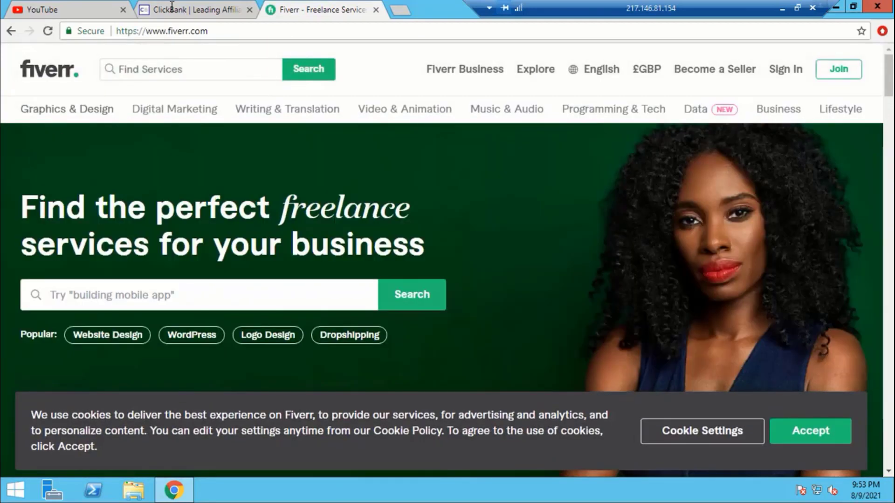
pyautogui.hotkey('ctrl', 'shift', 'Tab')
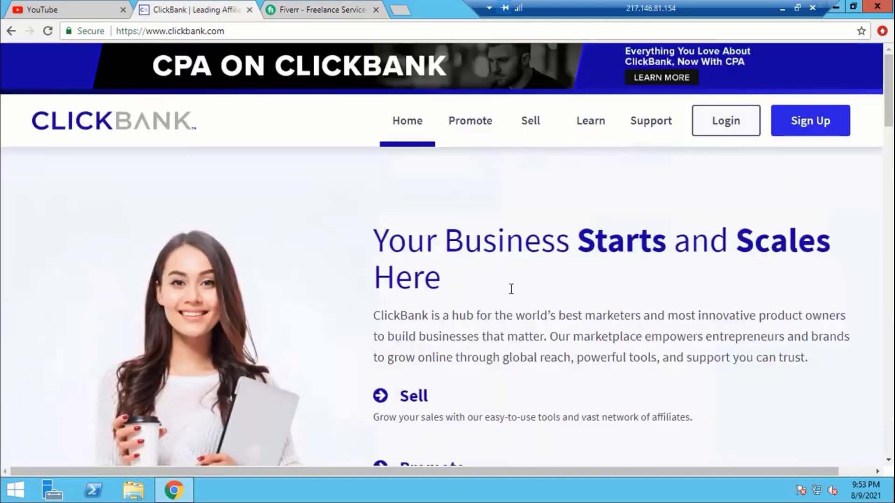
pyautogui.scroll(-6, 595, 339)
pyautogui.scroll(5, 593, 337)
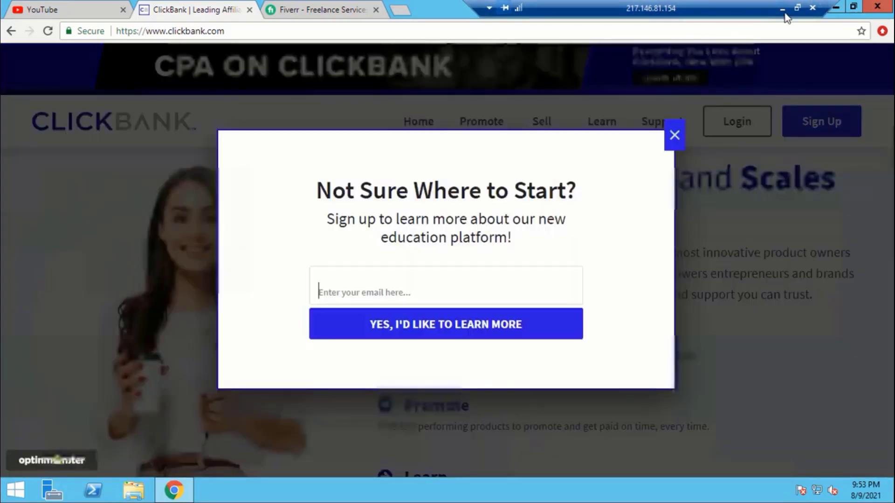
# Minimize the Remote Desktop session and scroll up to the Hyonix out-of-stock notice
pyautogui.click(782, 9)
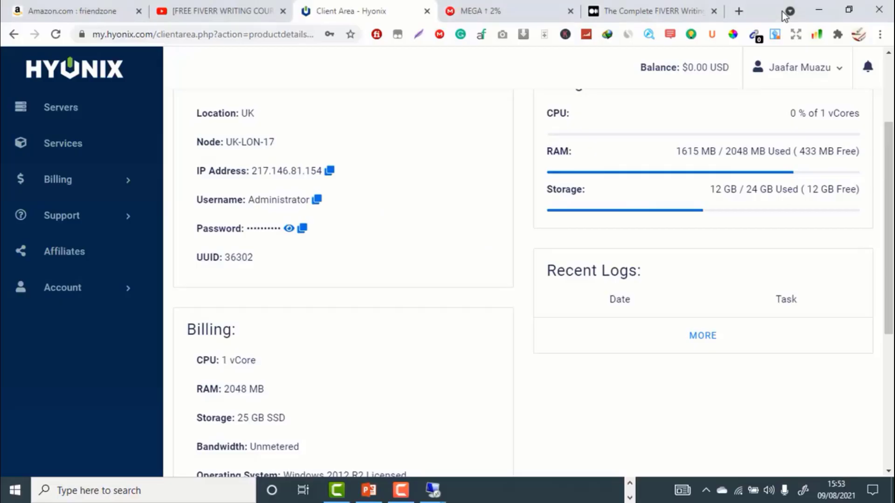
pyautogui.scroll(3, 438, 153)
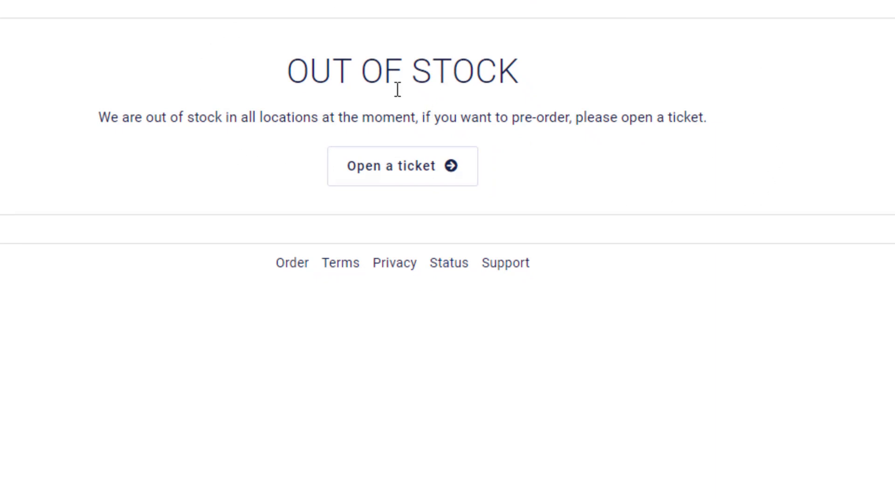
# Start a support ticket from the out-of-stock page, addressed to the Sales department
pyautogui.click(395, 178)
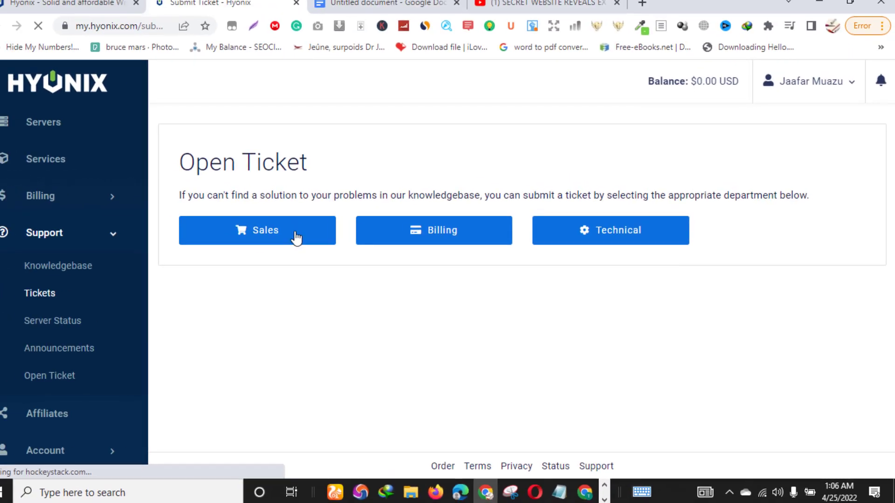
pyautogui.click(280, 249)
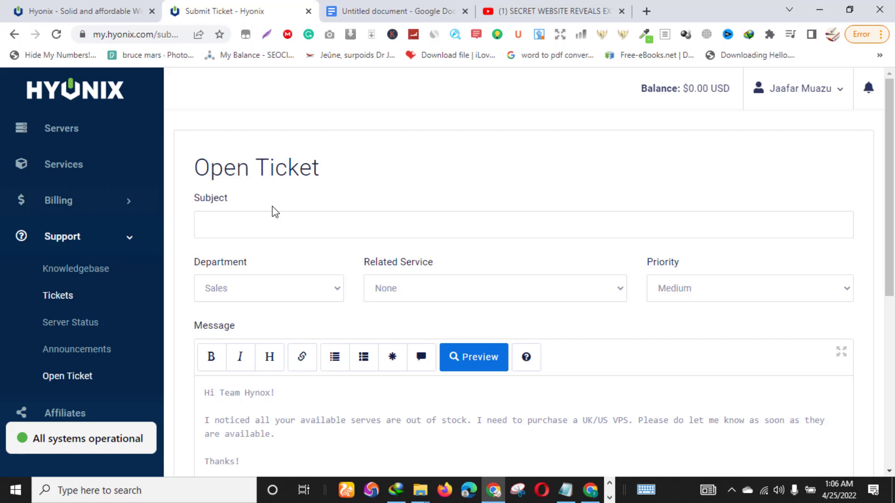
# Type the ticket subject, clearing and retyping it toward 'SERVERS OUT OF STOCK!'
pyautogui.click(219, 222)
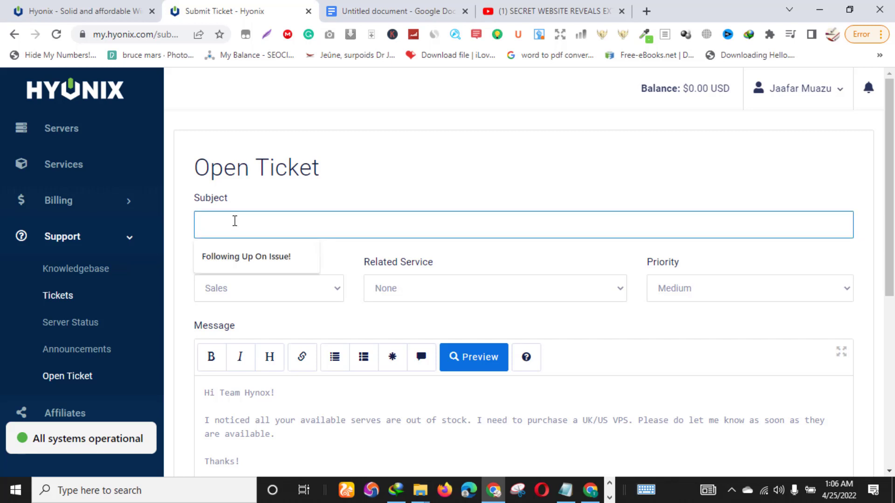
pyautogui.write('SERVE')
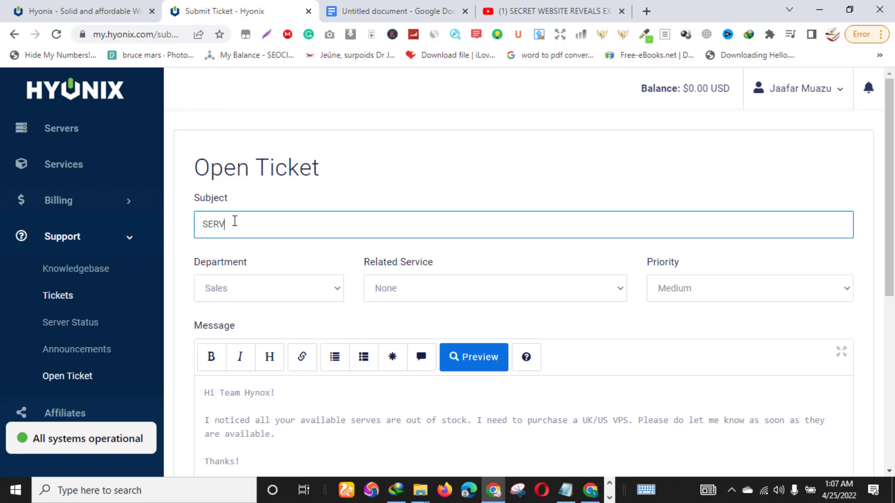
pyautogui.press('BackSpace')
pyautogui.press('BackSpace')
pyautogui.press('BackSpace')
pyautogui.press('BackSpace')
pyautogui.write('ALL SERVERS')
pyautogui.press('BackSpace')
pyautogui.press('BackSpace')
pyautogui.press('BackSpace')
pyautogui.press('BackSpace')
pyautogui.press('BackSpace')
pyautogui.press('BackSpace')
pyautogui.press('BackSpace')
pyautogui.press('BackSpace')
pyautogui.press('BackSpace')
pyautogui.write('UK SERVES')
pyautogui.write(' IS OUT')
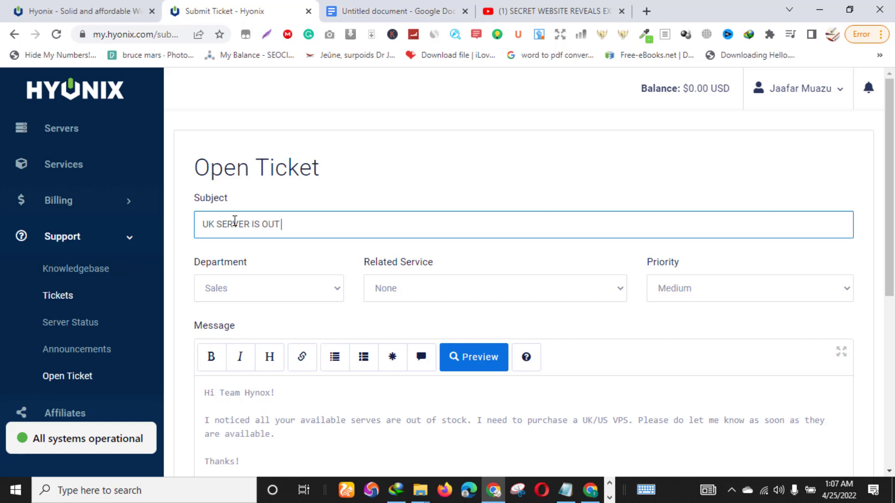
pyautogui.write(' OF STOCK!!')
pyautogui.moveTo(337, 225); pyautogui.dragTo(200, 228)
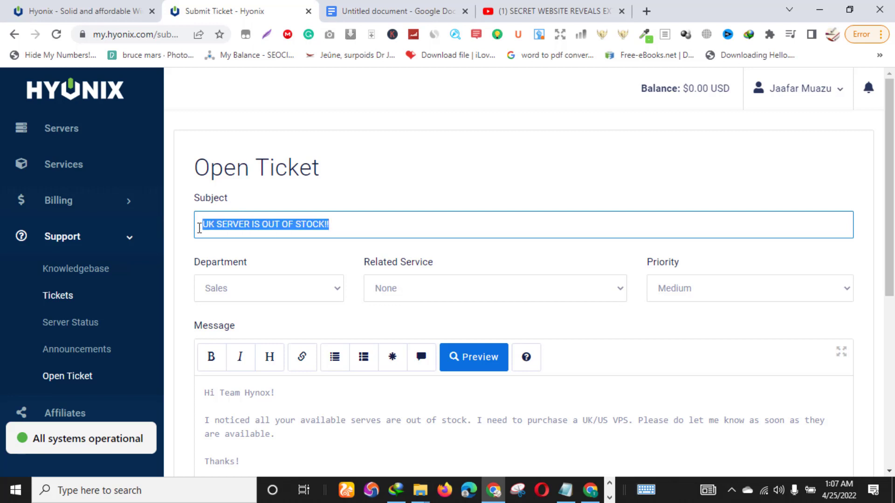
pyautogui.press('BackSpace')
pyautogui.write('SERVES')
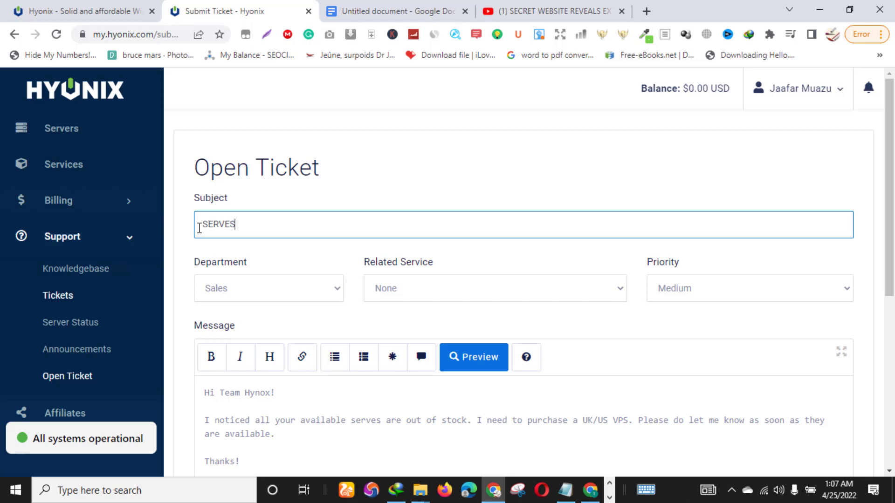
pyautogui.press('BackSpace')
pyautogui.write('RS OUT OF STOCK!')
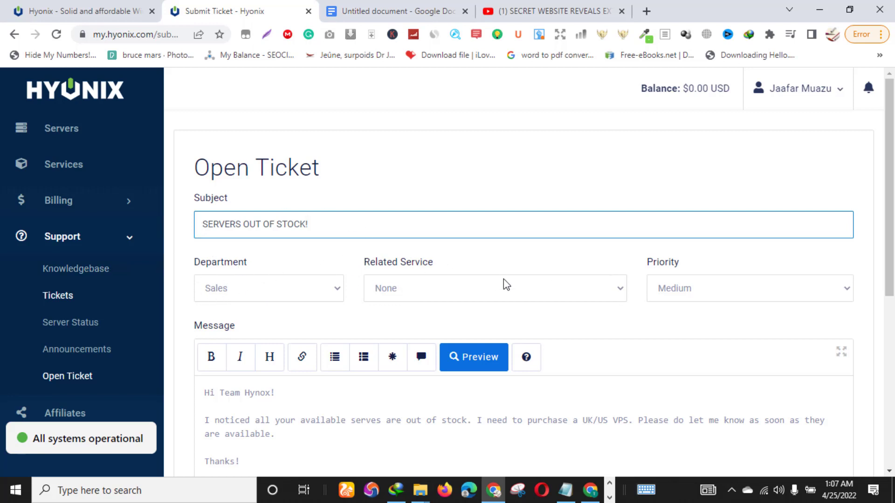
# Leave the ticket's Related Service as None and Priority as Medium
pyautogui.click(485, 288)
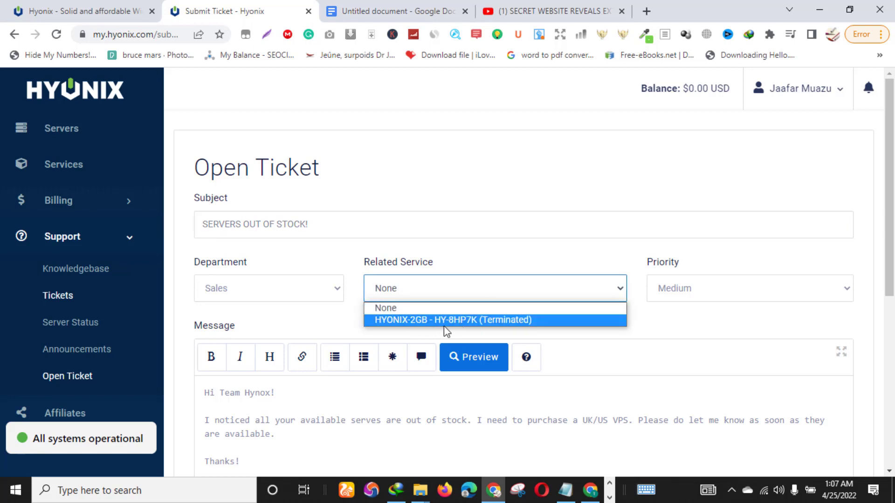
pyautogui.click(479, 285)
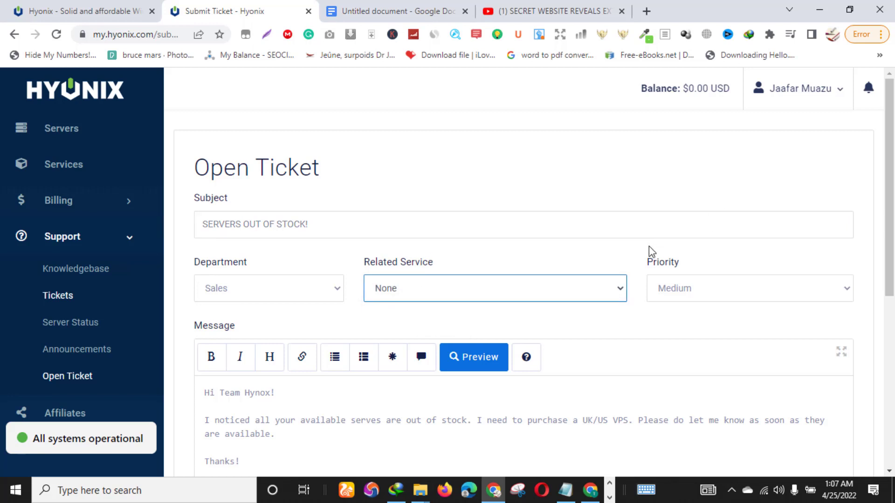
pyautogui.scroll(-3, 678, 250)
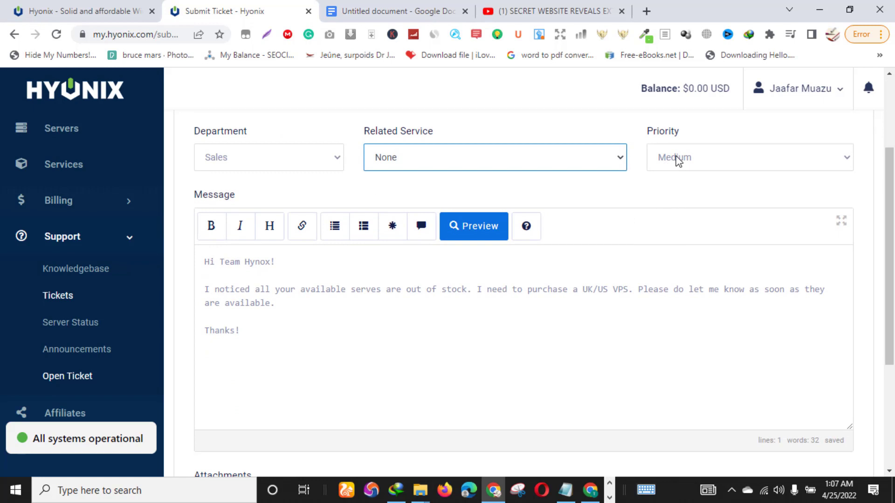
pyautogui.click(679, 161)
pyautogui.click(606, 192)
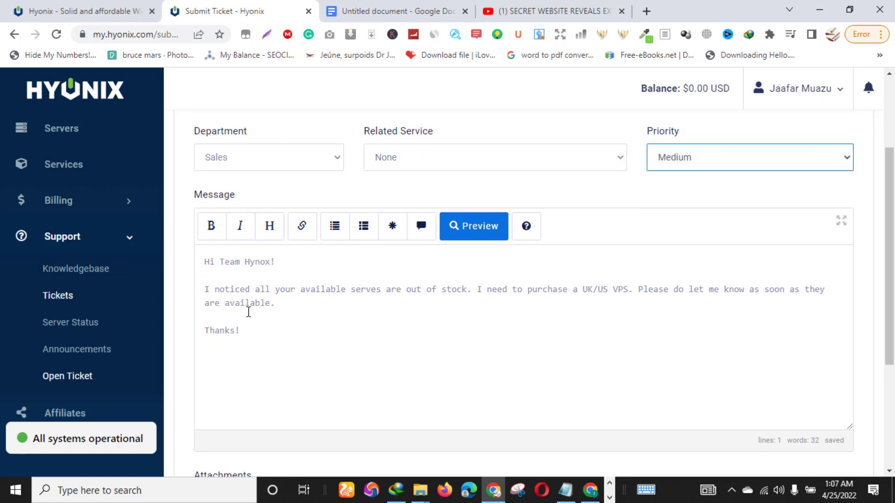
# Correct the misspelled 'Hynox' so the greeting reads 'Hi Team Hyonix!'
pyautogui.click(227, 267)
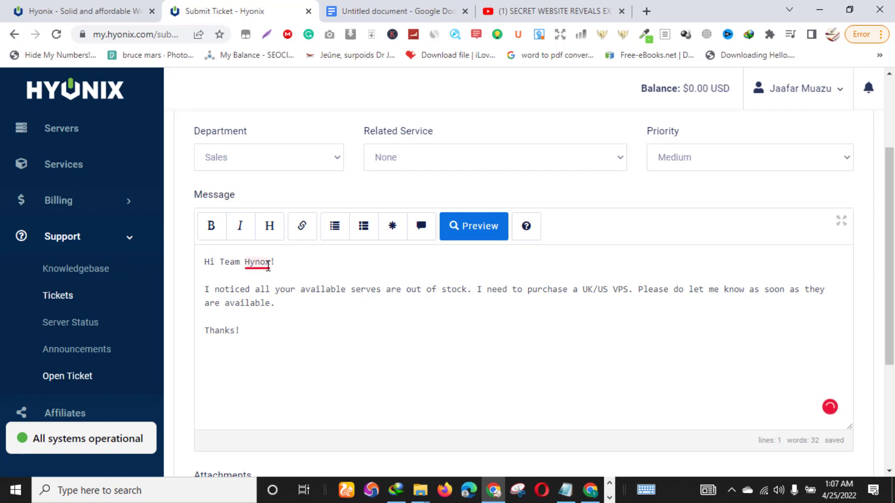
pyautogui.moveTo(259, 262)
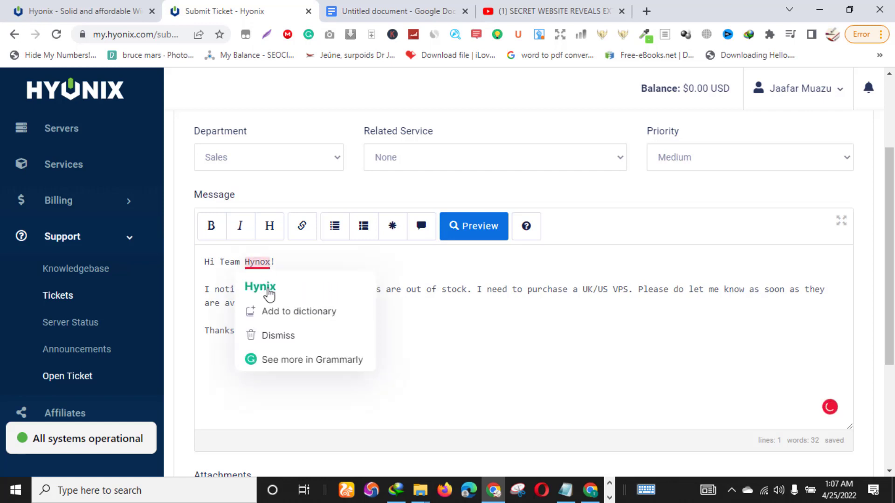
pyautogui.click(257, 264)
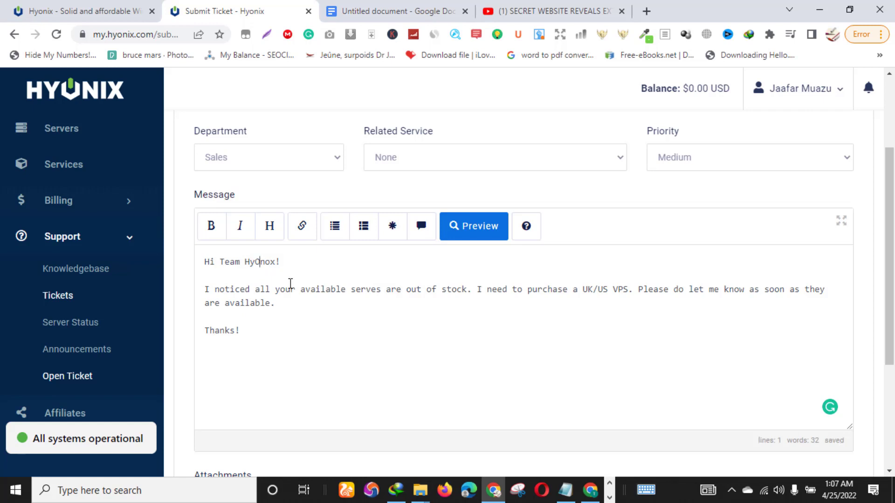
pyautogui.write('O')
pyautogui.press('BackSpace')
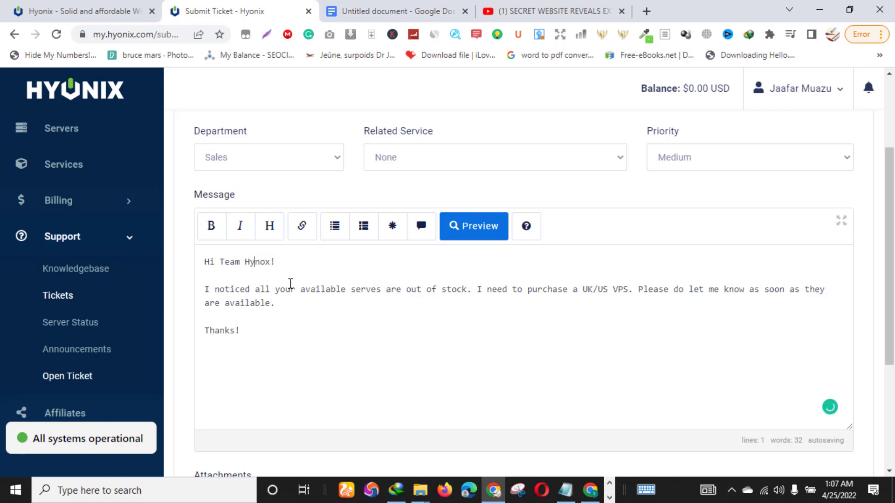
pyautogui.write('o')
pyautogui.click(270, 260)
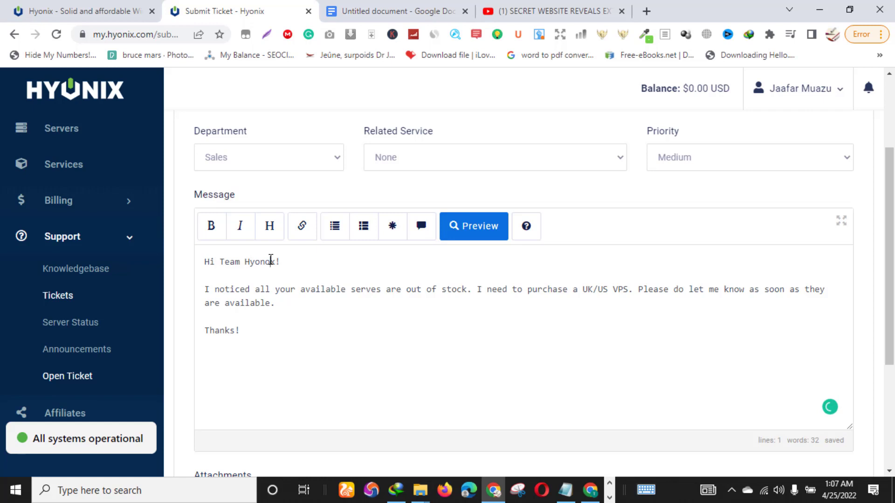
pyautogui.press('BackSpace')
pyautogui.scroll(-4, 522, 414)
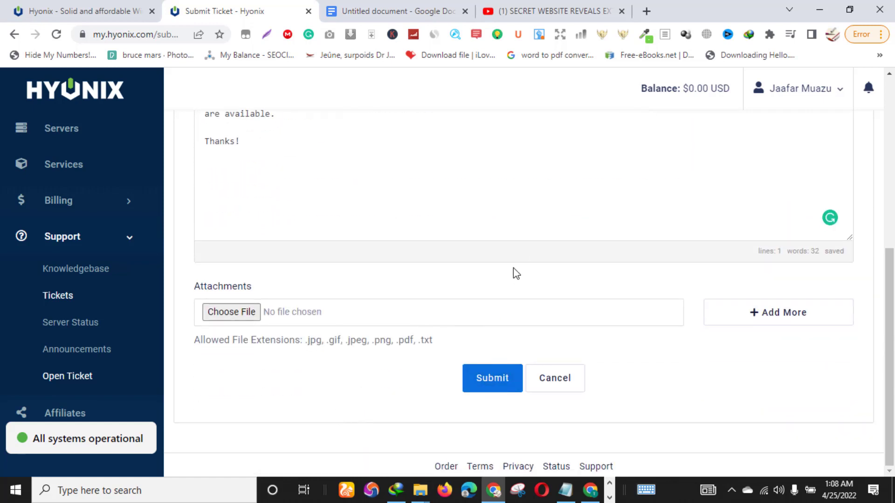
pyautogui.scroll(2, 512, 278)
pyautogui.scroll(-2, 513, 279)
pyautogui.scroll(4, 512, 274)
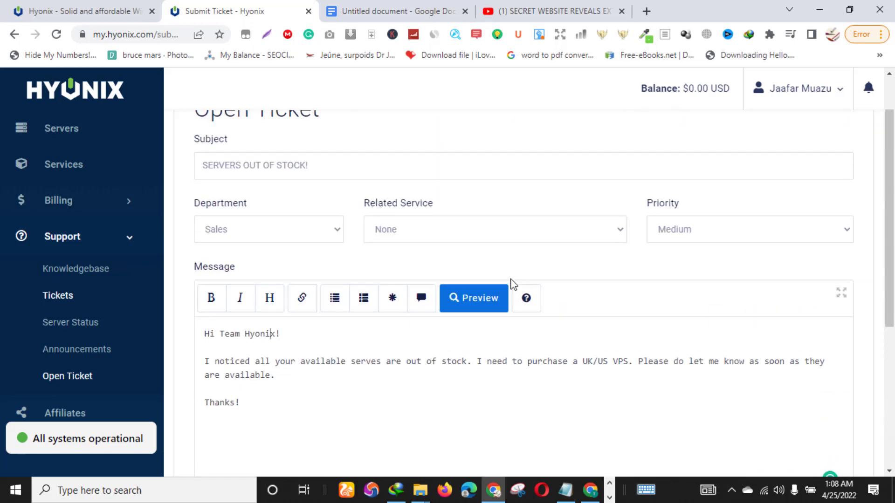